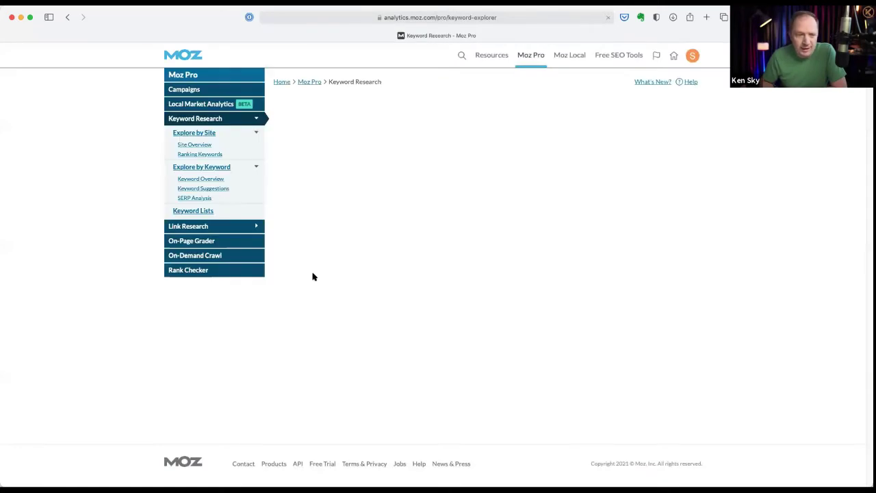
- Analyze the keyword "virtual event producer" for United States - en-US and review its overview metrics
click(377, 172)
text(virtual event producer)
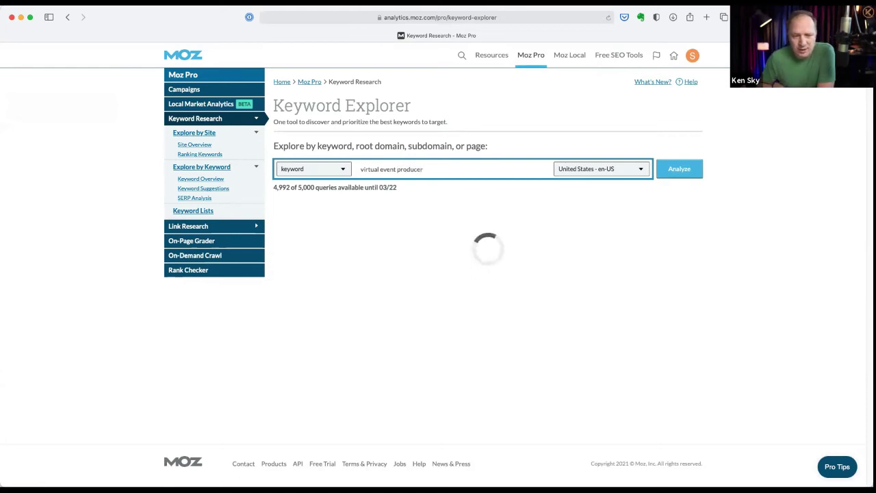
key(Return)
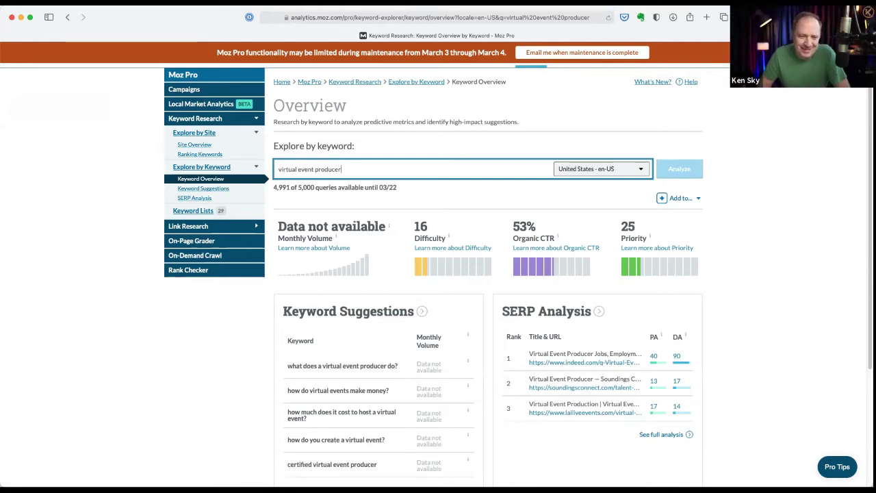
scroll(343, 294, down, 5)
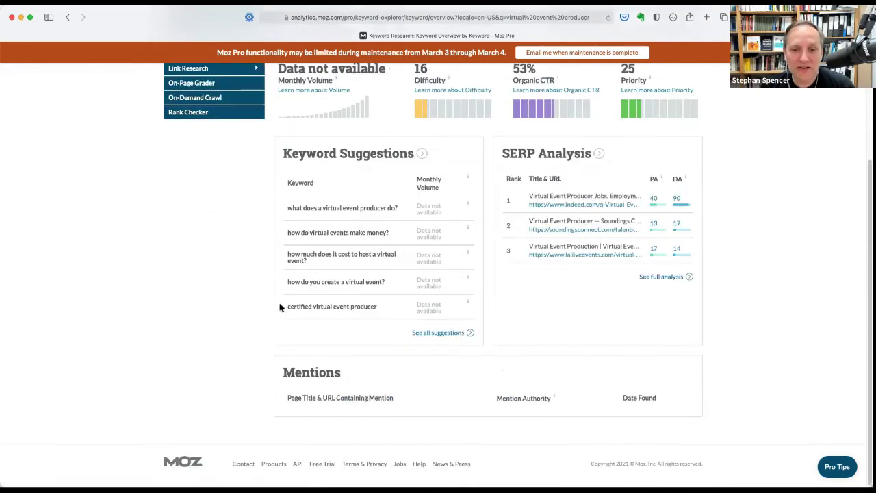
- Change the explored keyword to "virtual events" and run the analysis again
scroll(279, 308, up, 5)
drag(313, 169, 366, 171)
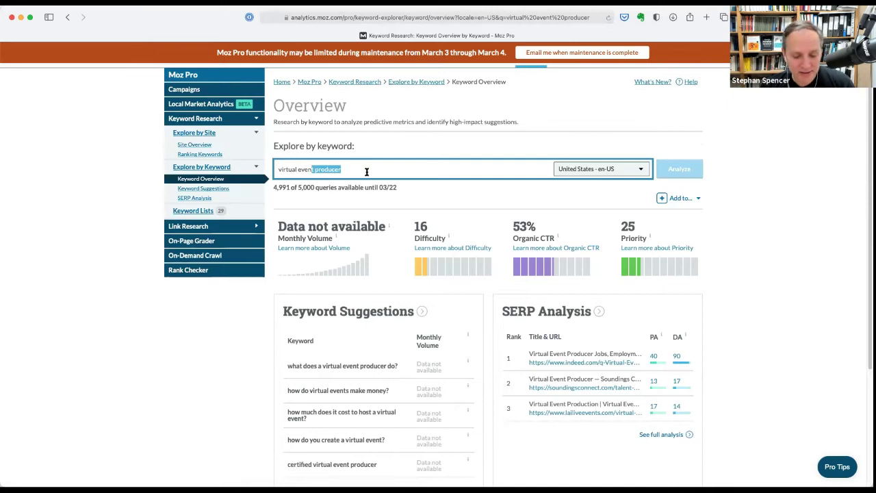
text(ts)
key(Return)
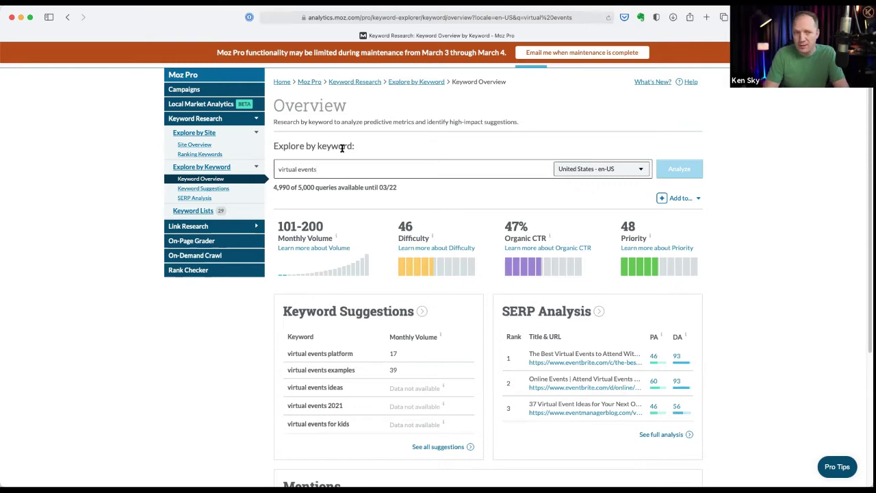
- Show all keyword suggestions for "virtual events" and sort them by monthly volume, highest first
scroll(362, 348, down, 3)
click(441, 379)
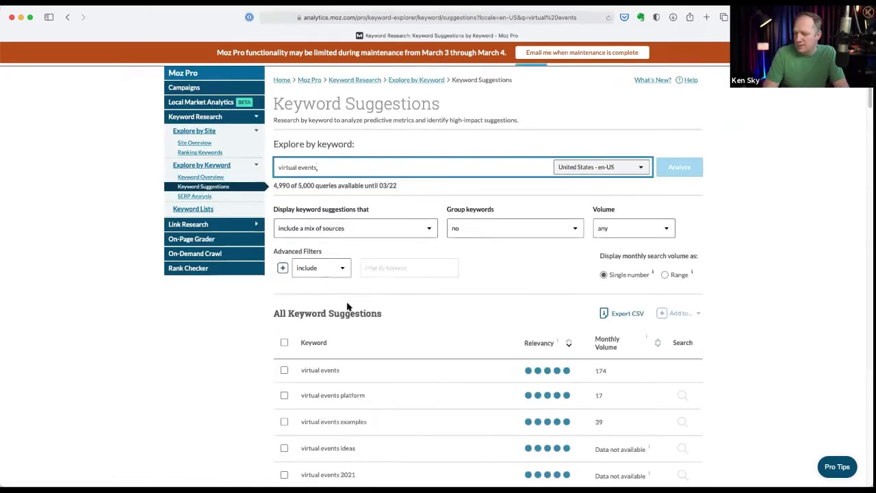
scroll(348, 309, down, 5)
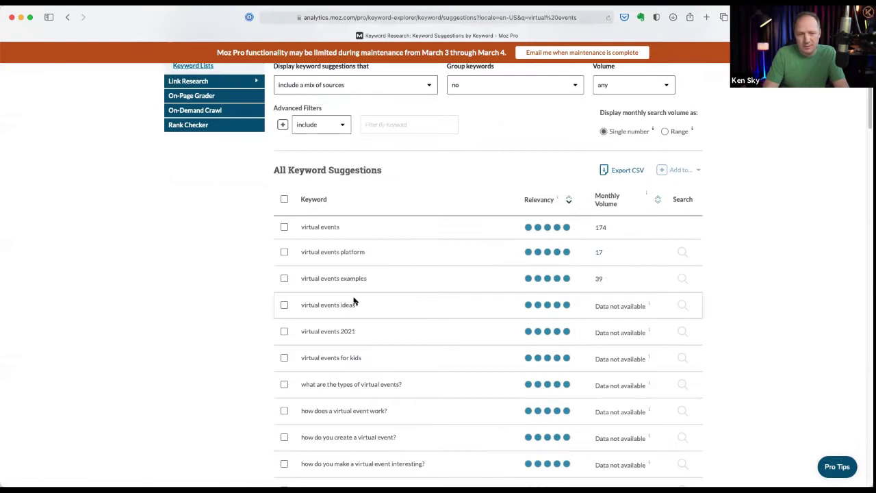
click(612, 198)
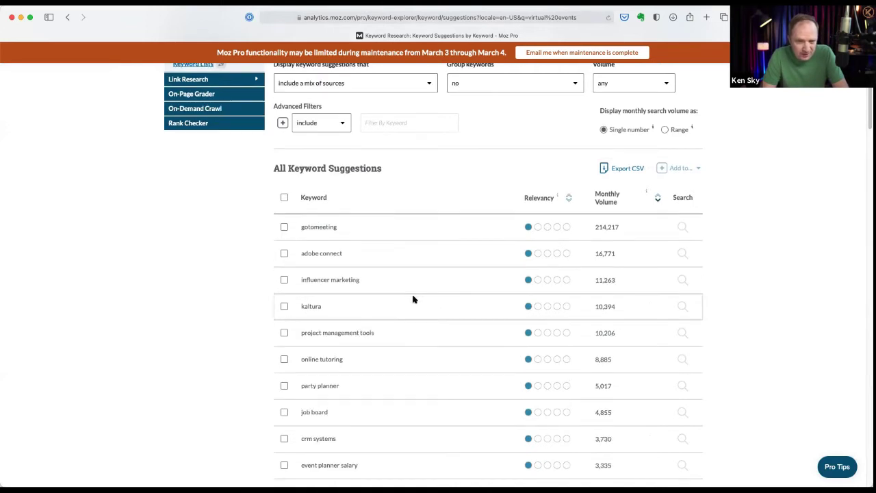
- Examine the volume-sorted keyword suggestions for popular terms related to virtual events
scroll(465, 299, down, 2)
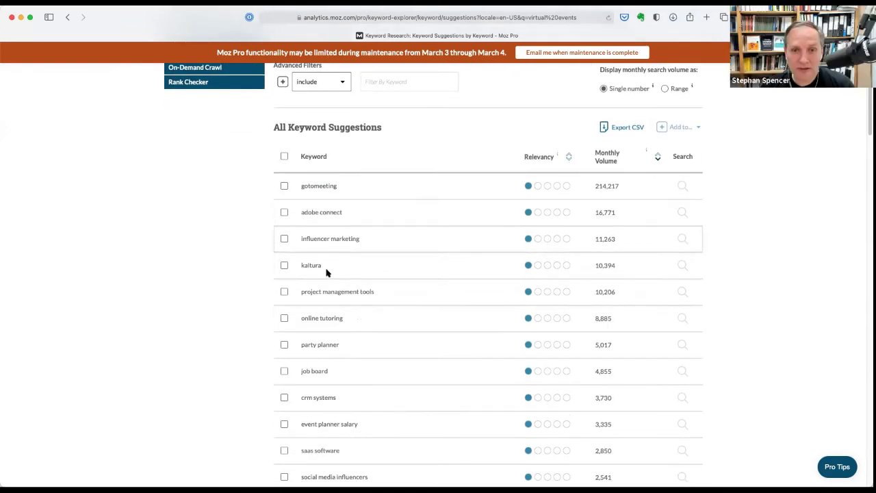
scroll(324, 310, down, 1)
scroll(325, 310, down, 1)
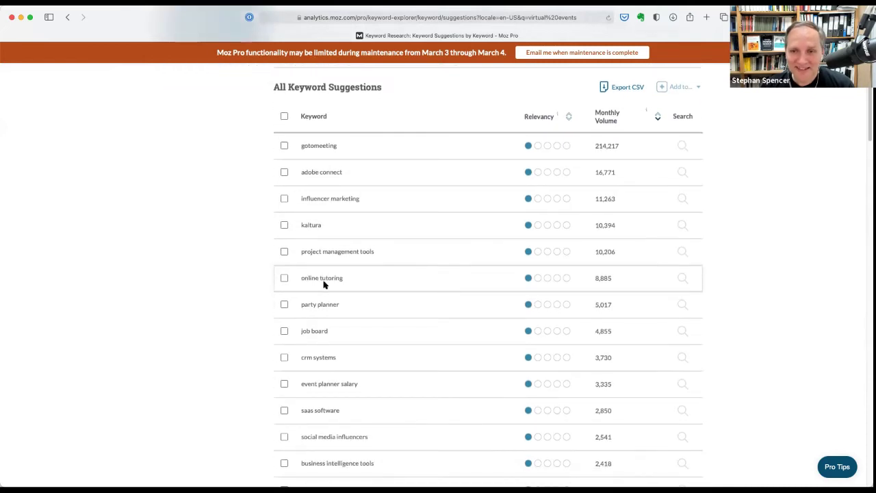
scroll(316, 344, down, 2)
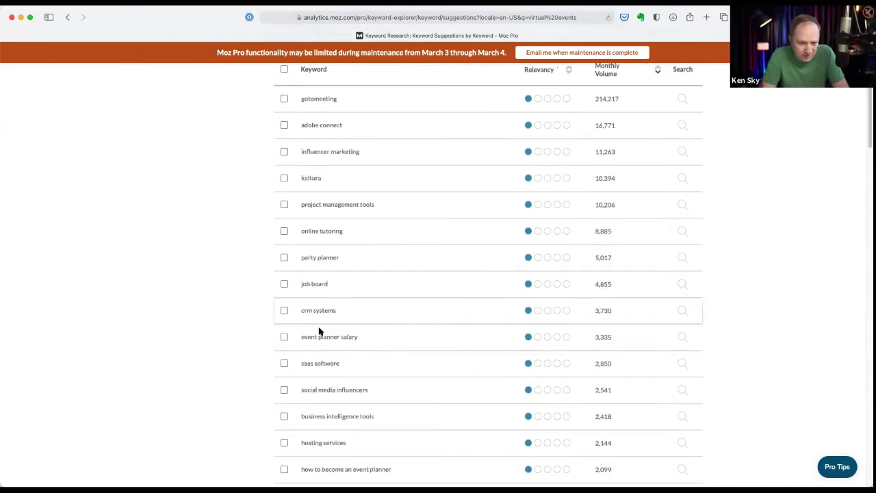
scroll(327, 335, down, 1)
scroll(330, 353, down, 1)
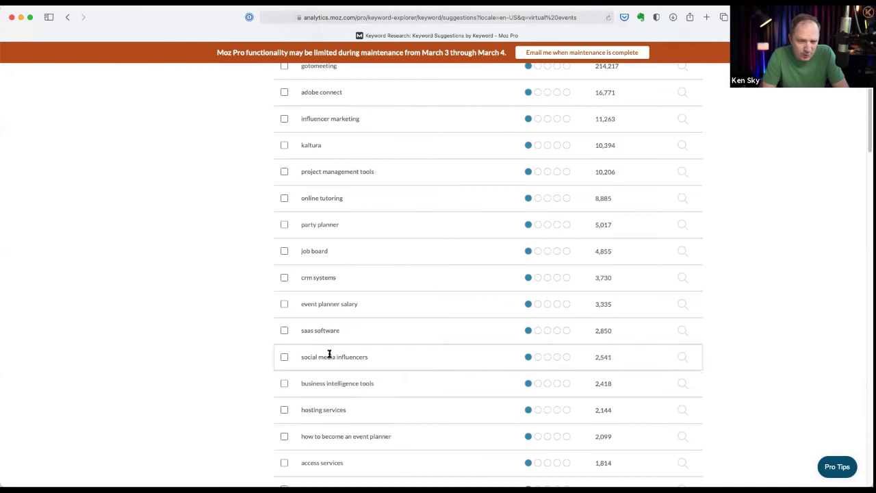
scroll(329, 354, down, 2)
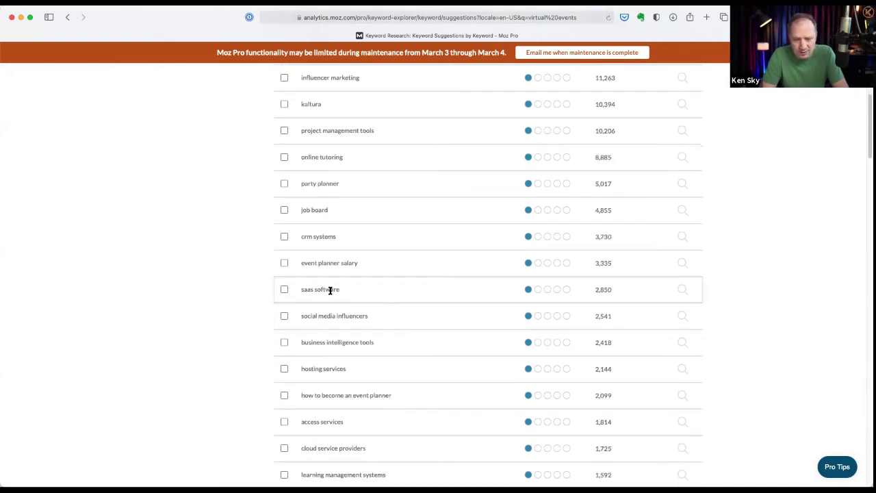
scroll(330, 290, down, 2)
scroll(329, 304, down, 1)
scroll(328, 313, down, 2)
scroll(328, 313, down, 1)
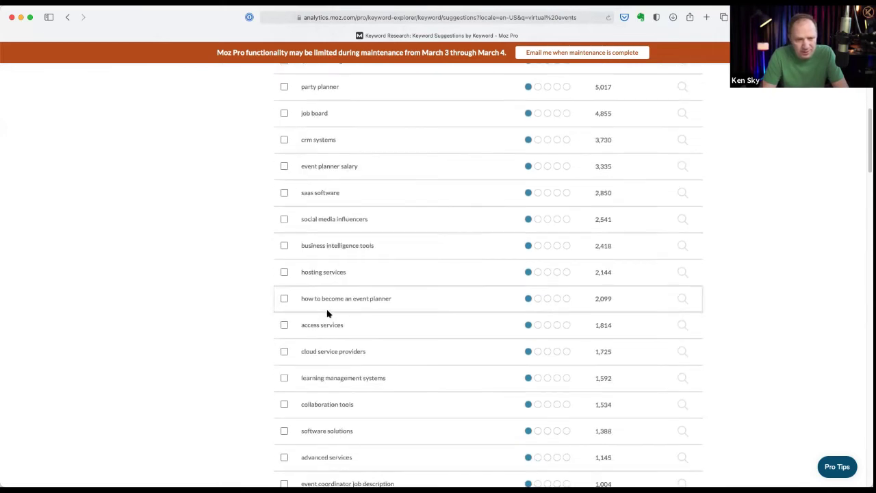
scroll(327, 313, down, 2)
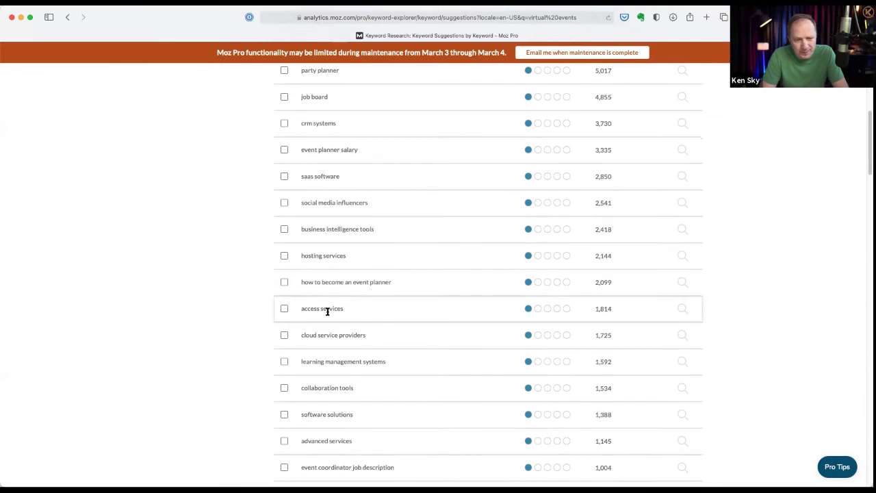
scroll(327, 313, down, 3)
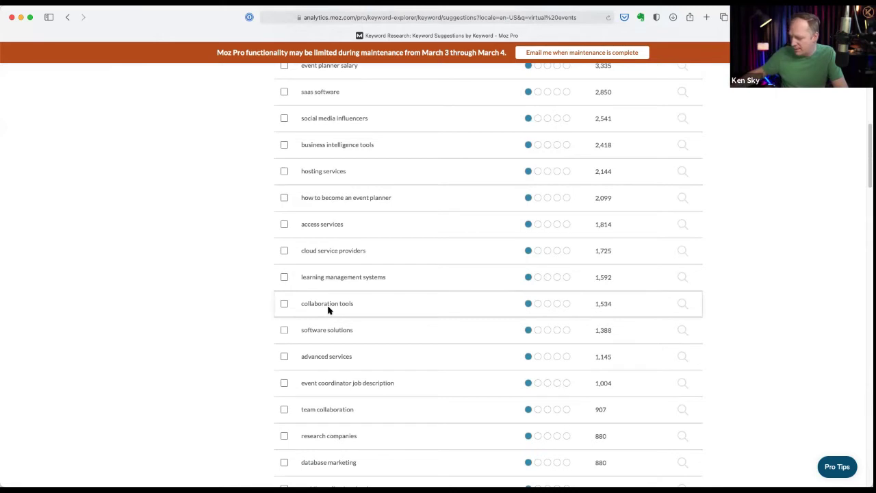
scroll(328, 309, down, 4)
scroll(328, 309, down, 3)
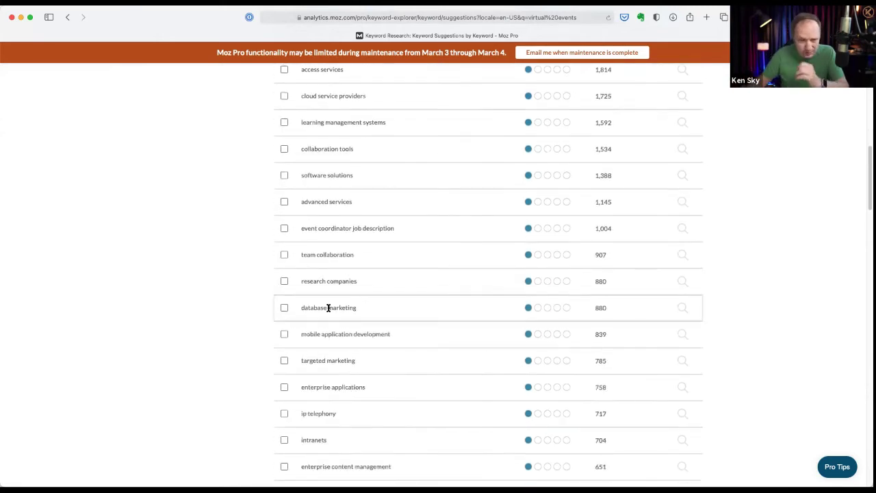
scroll(328, 310, down, 5)
scroll(328, 312, down, 2)
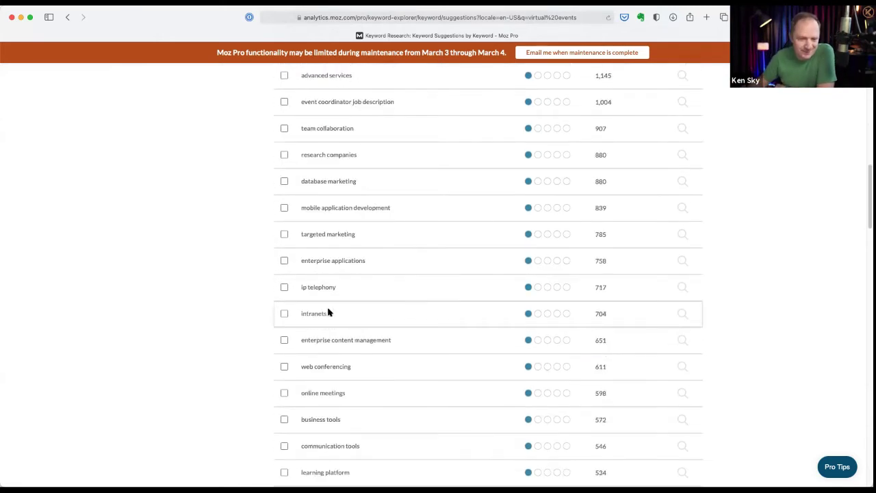
scroll(328, 312, down, 5)
scroll(328, 311, up, 10)
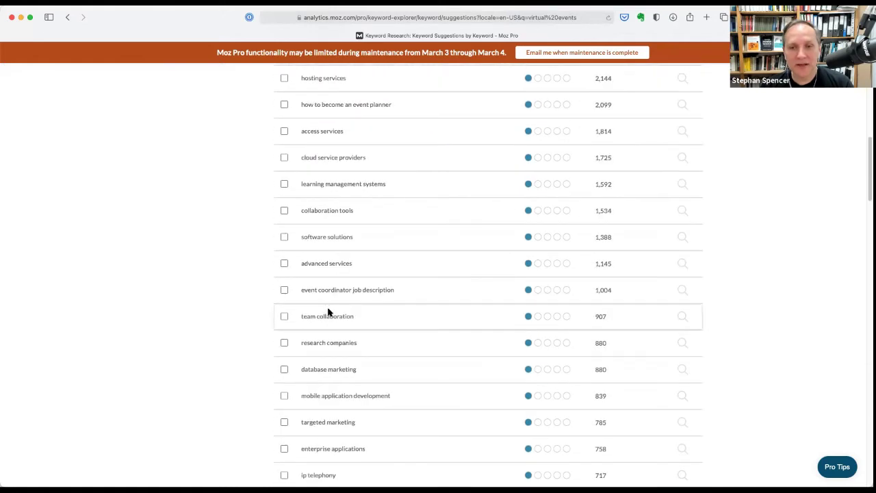
scroll(328, 309, up, 4)
scroll(328, 309, up, 5)
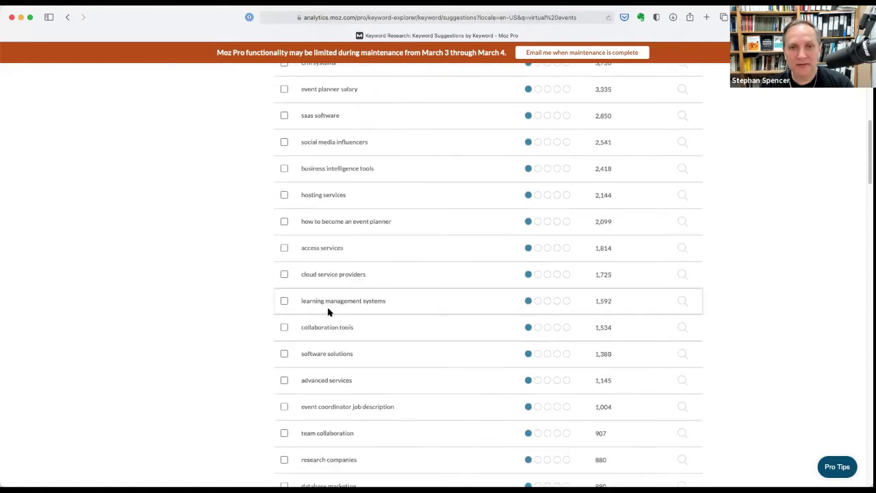
scroll(328, 309, down, 2)
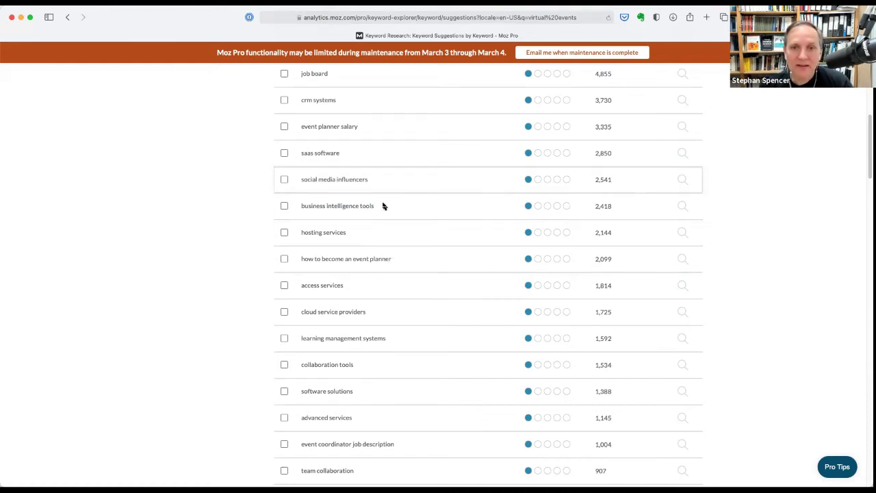
scroll(241, 261, up, 6)
scroll(243, 262, up, 2)
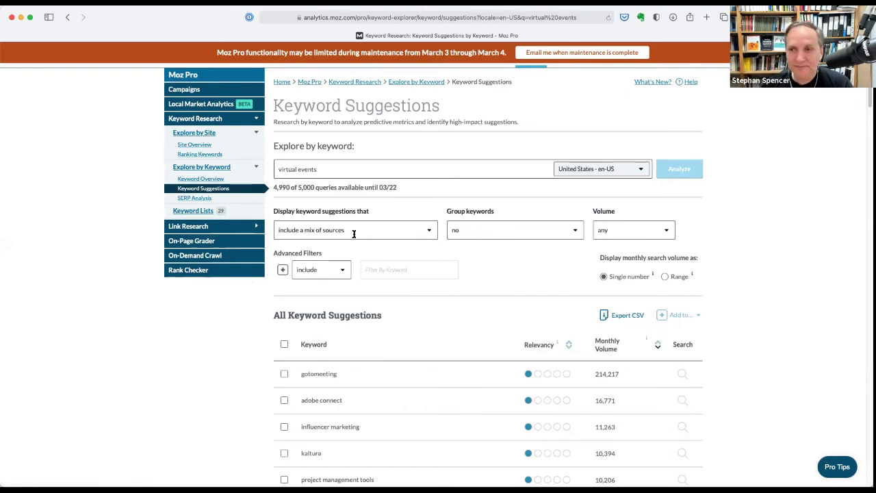
- Go to the PongFit website at pongfit.org
click(347, 18)
key(BackSpace)
text(pongfit)
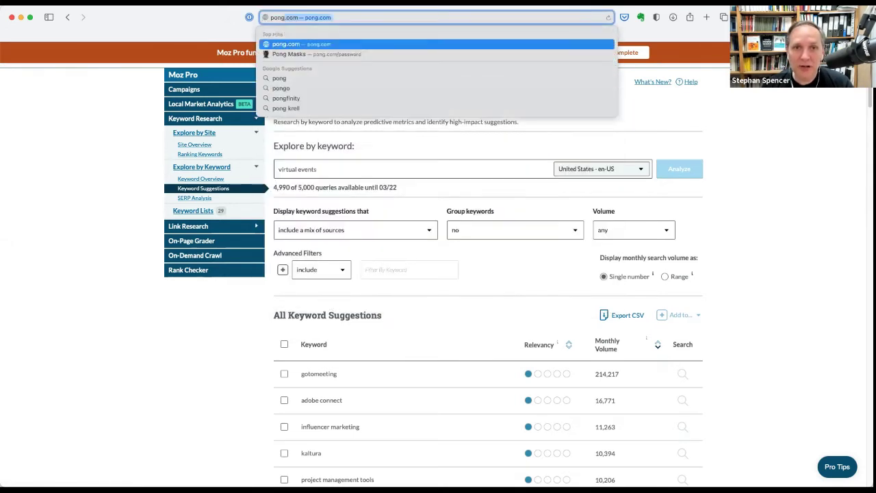
text(.org)
key(Return)
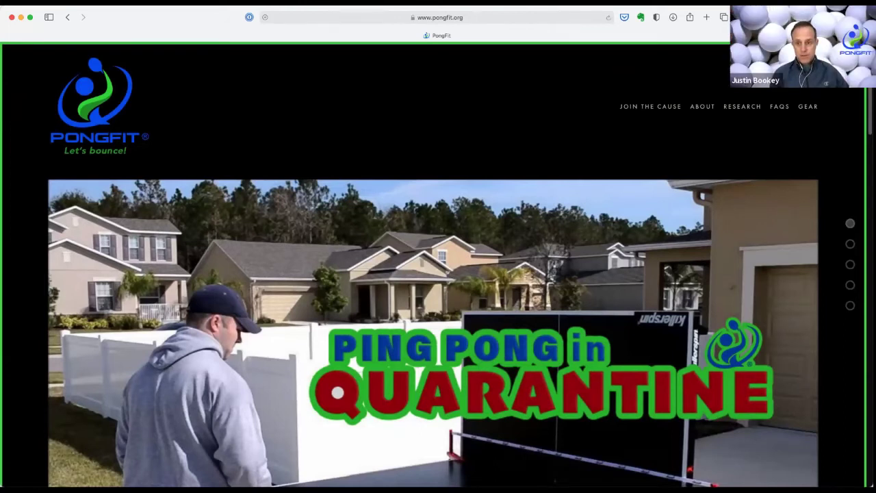
- Open the Official Rules of Table Tennis page by way of the site's FAQs and read through the rules
mouse_move(780, 107)
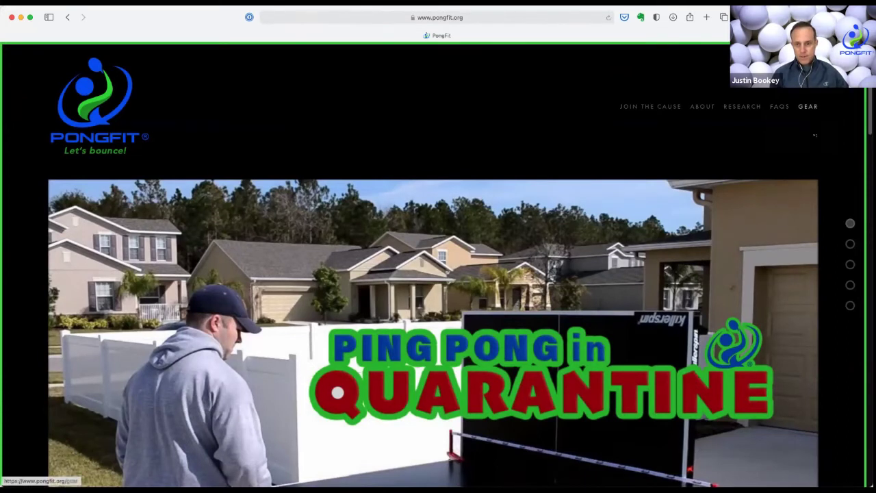
click(782, 126)
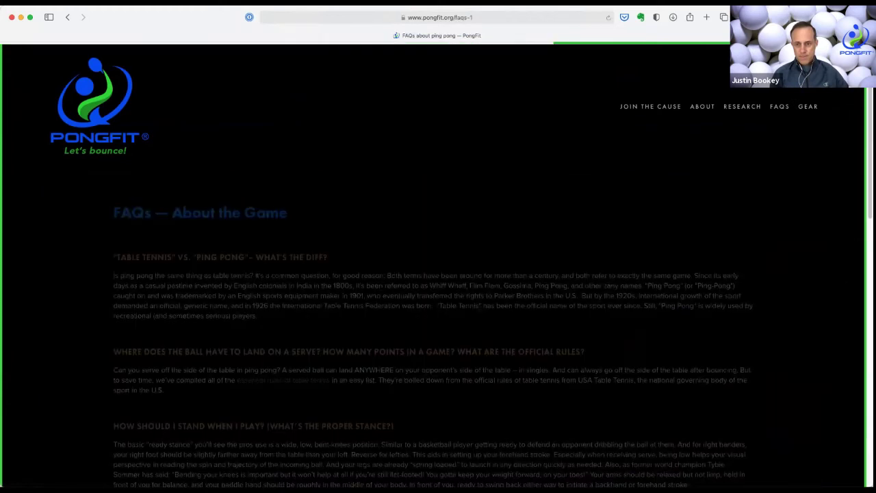
click(783, 137)
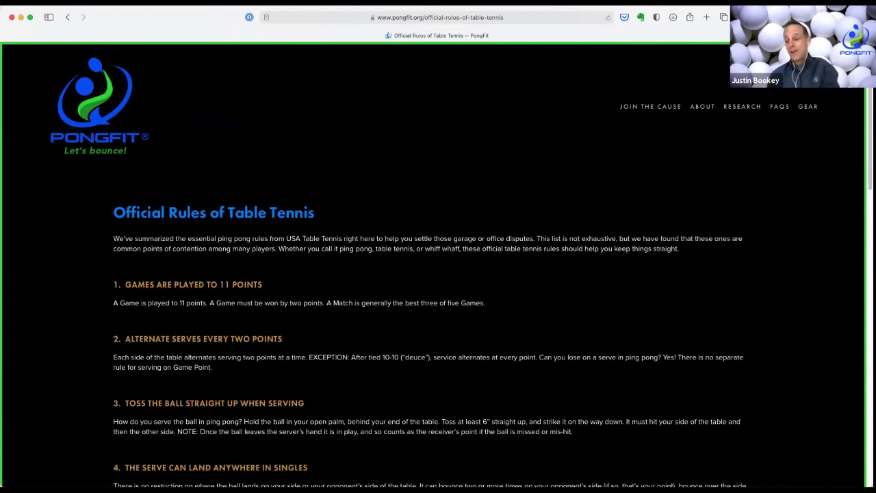
scroll(438, 274, down, 1)
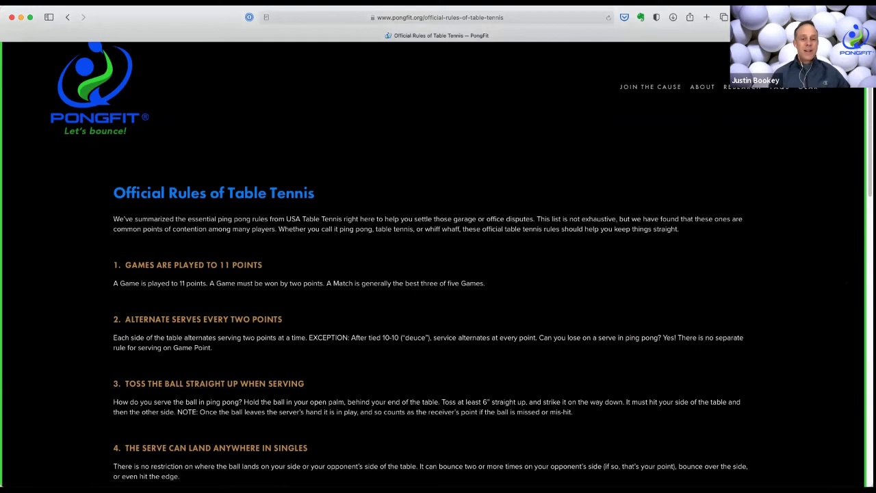
scroll(438, 273, down, 10)
scroll(438, 274, down, 13)
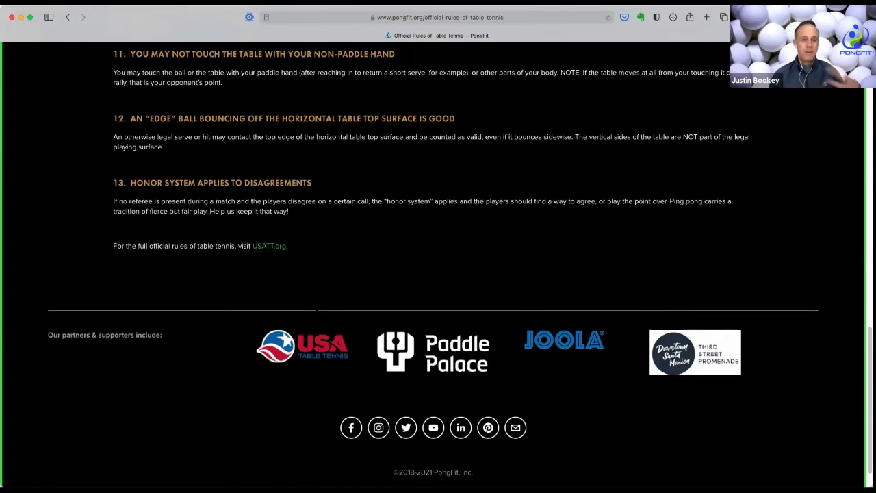
scroll(438, 274, up, 15)
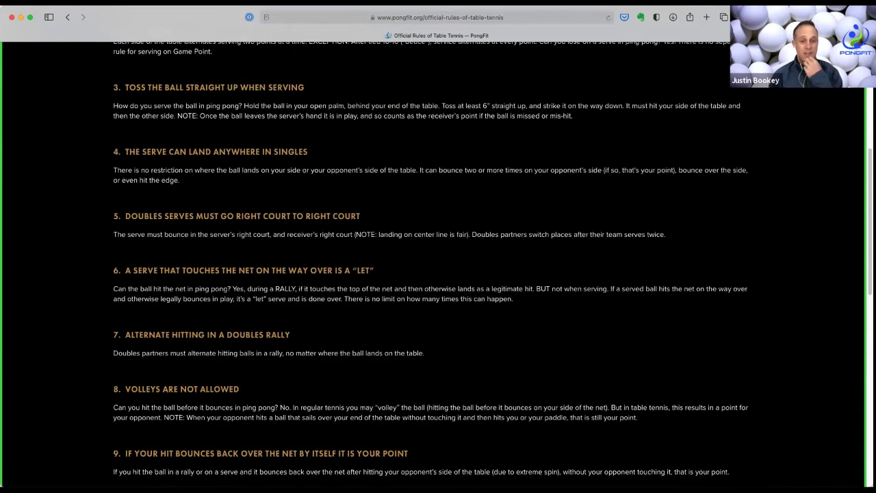
scroll(438, 274, up, 9)
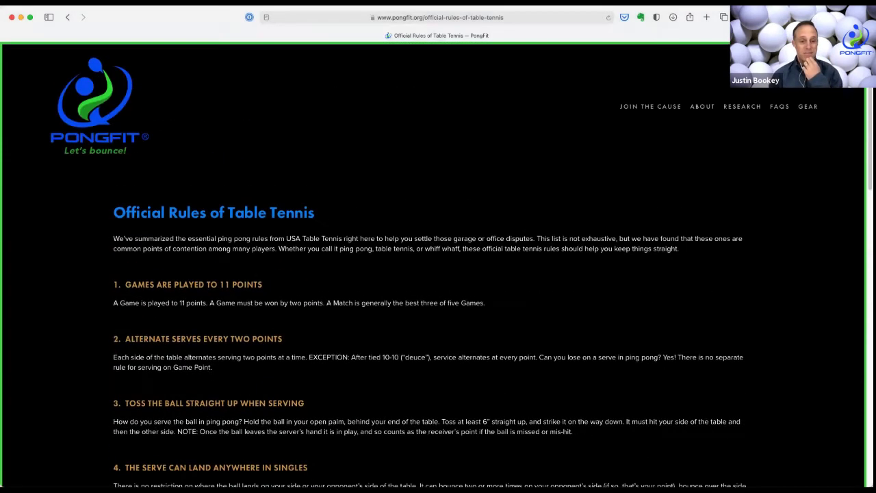